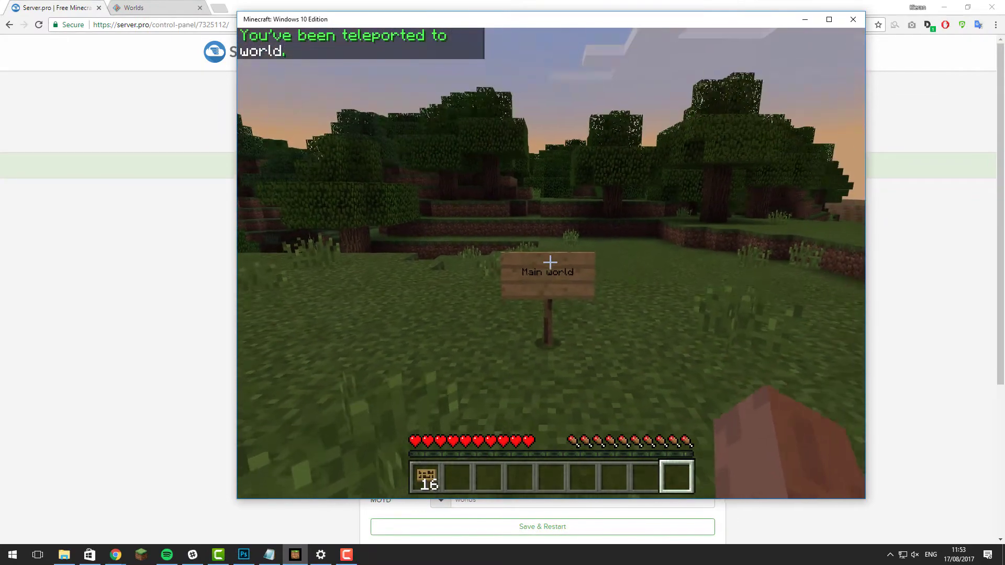
Teleport to the world named second with the /worlds tp command
{"action": "type", "text": "/worlds tp"}
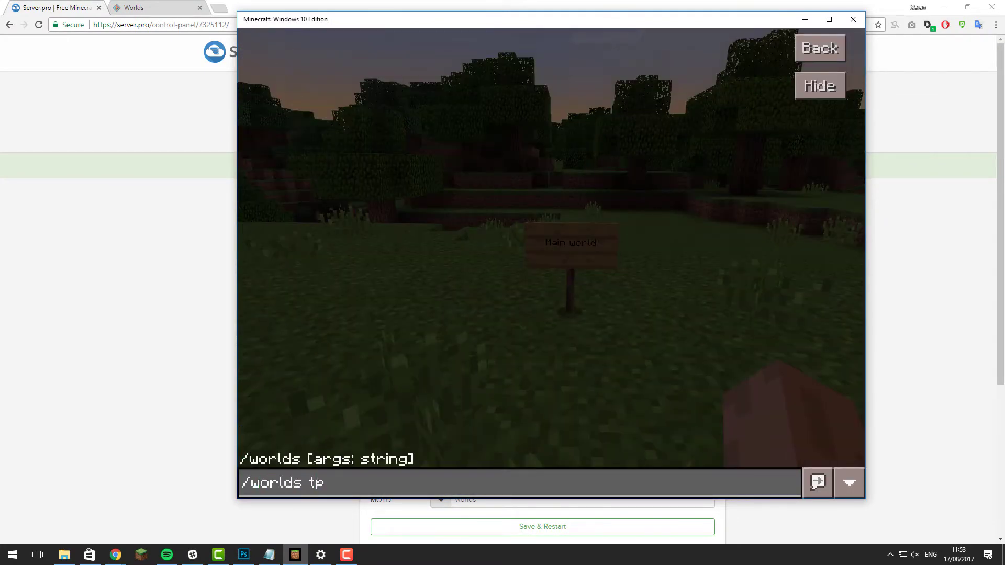
{"action": "type", "text": " w"}
{"action": "key", "text": "BackSpace"}
{"action": "type", "text": "second"}
{"action": "key", "text": "Return"}
{"action": "key", "text": "s"}
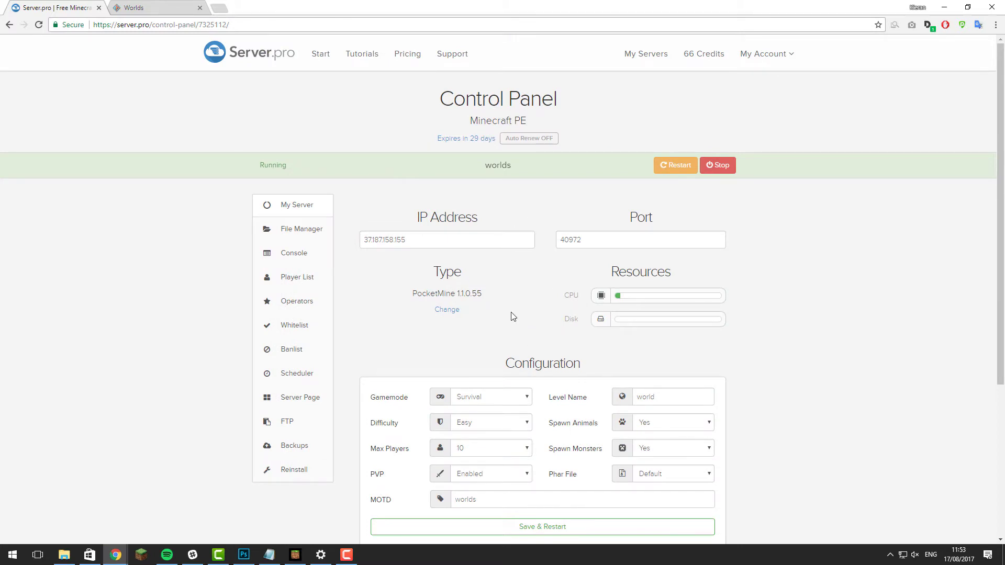
Examine the server's software type and version, and the web address of the Worlds plugin page on Poggit
{"action": "left_click_drag", "start_coordinate": [406, 299], "coordinate": [489, 298]}
{"action": "left_click", "coordinate": [166, 8]}
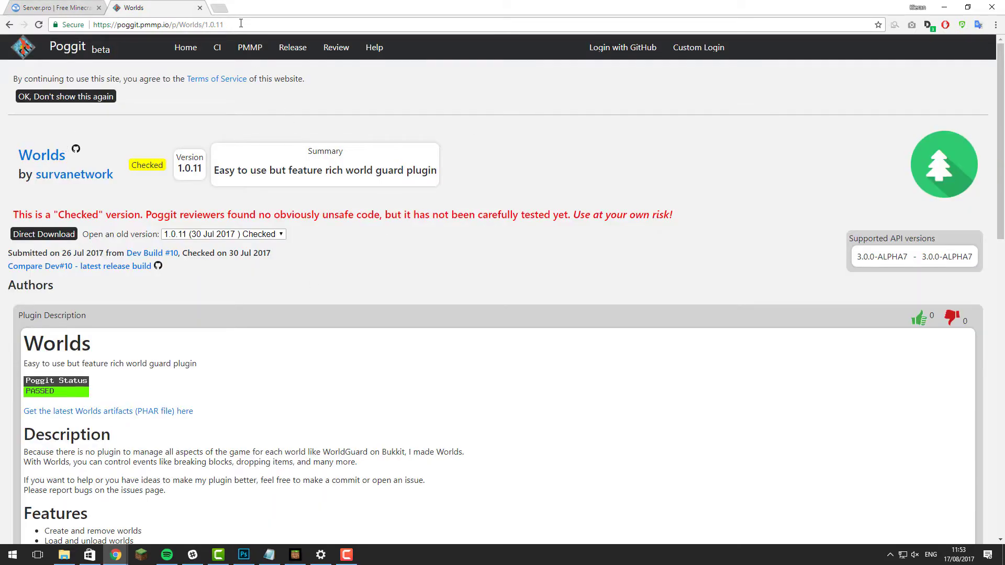
{"action": "key", "text": "ctrl+l"}
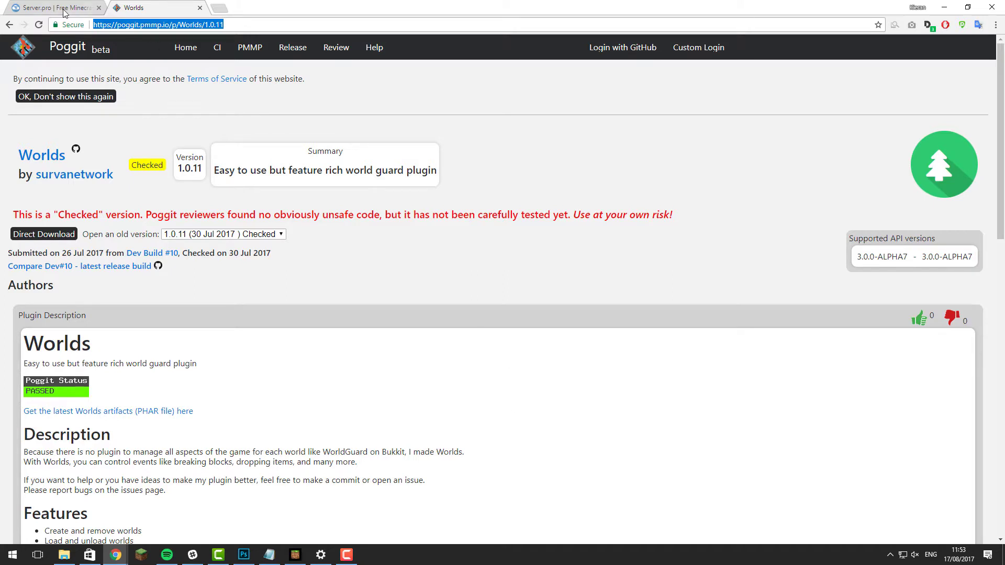
{"action": "key", "text": "ctrl+shift+Tab"}
{"action": "left_click", "coordinate": [547, 327]}
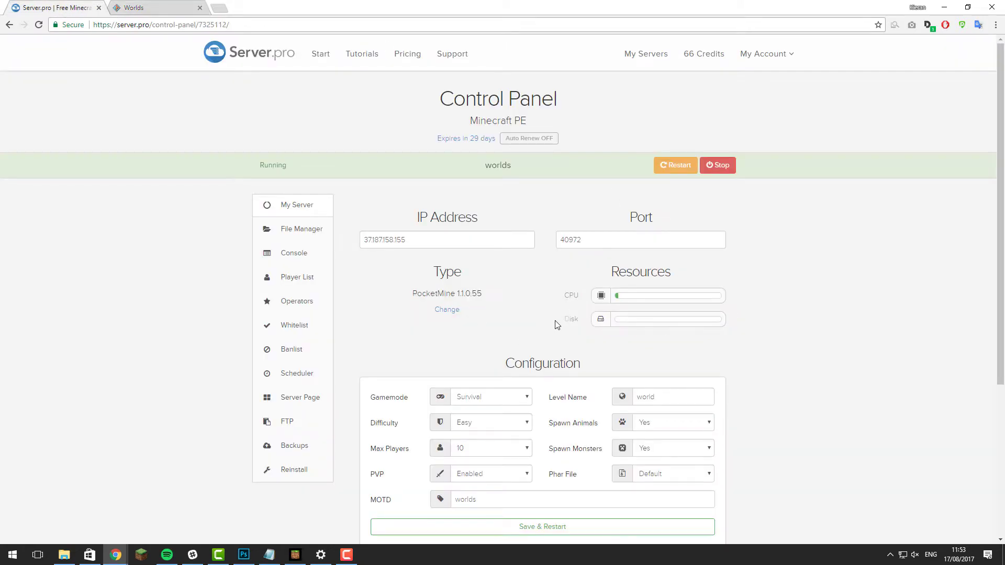
Review the PocketMine versions offered for reinstalling the server, and return to the server overview without installing
{"action": "left_click", "coordinate": [456, 314]}
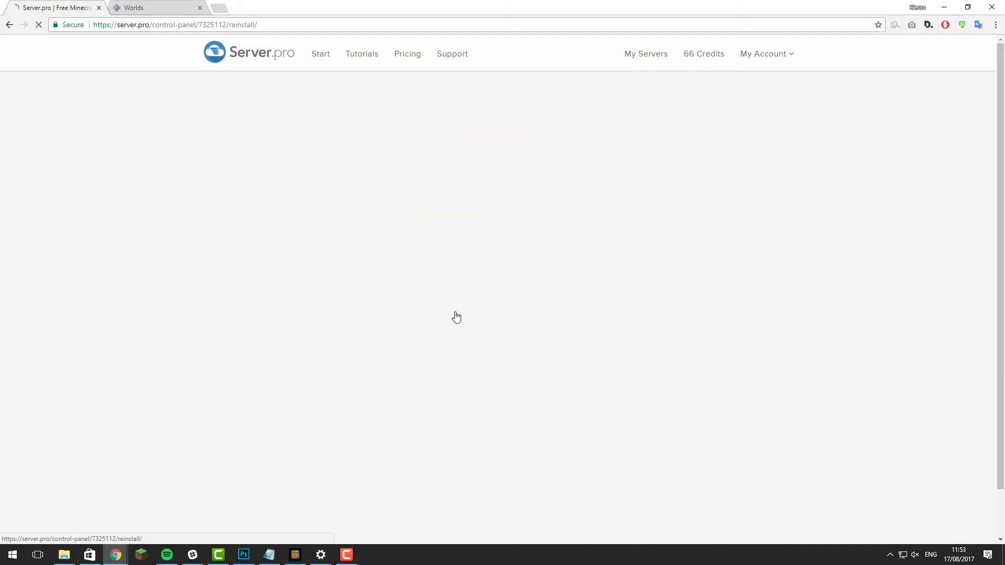
{"action": "left_click", "coordinate": [605, 326]}
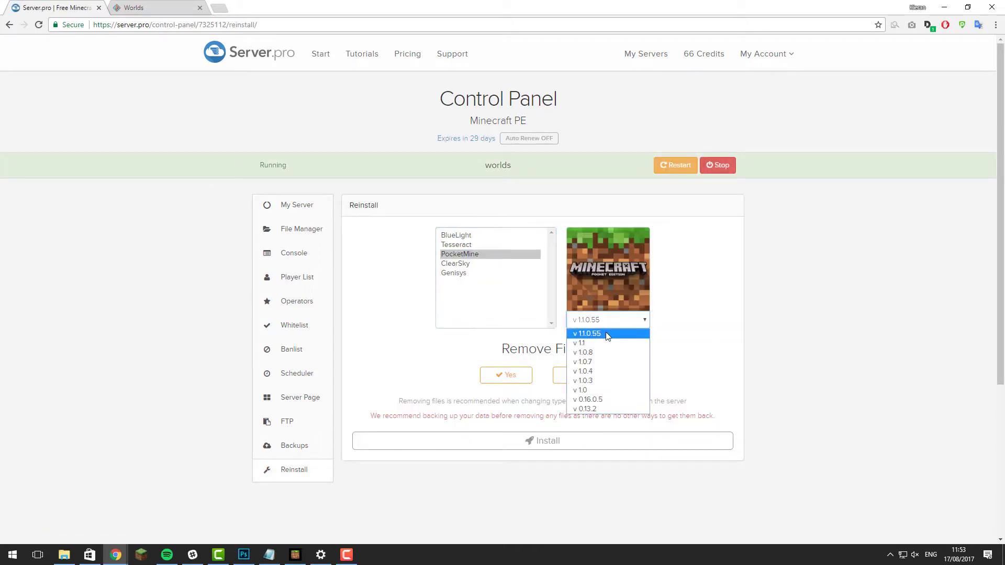
{"action": "left_click", "coordinate": [547, 380]}
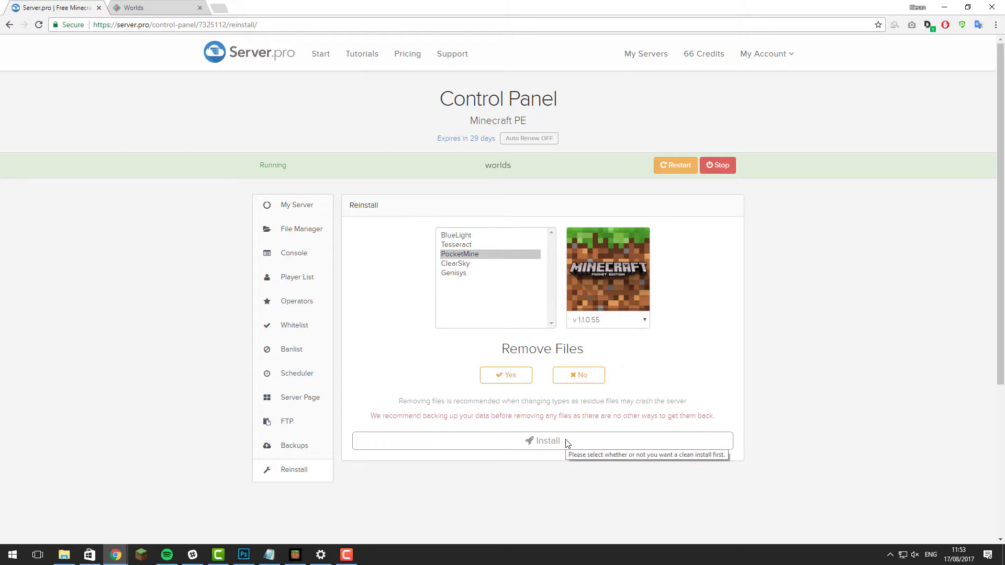
{"action": "left_click", "coordinate": [298, 207]}
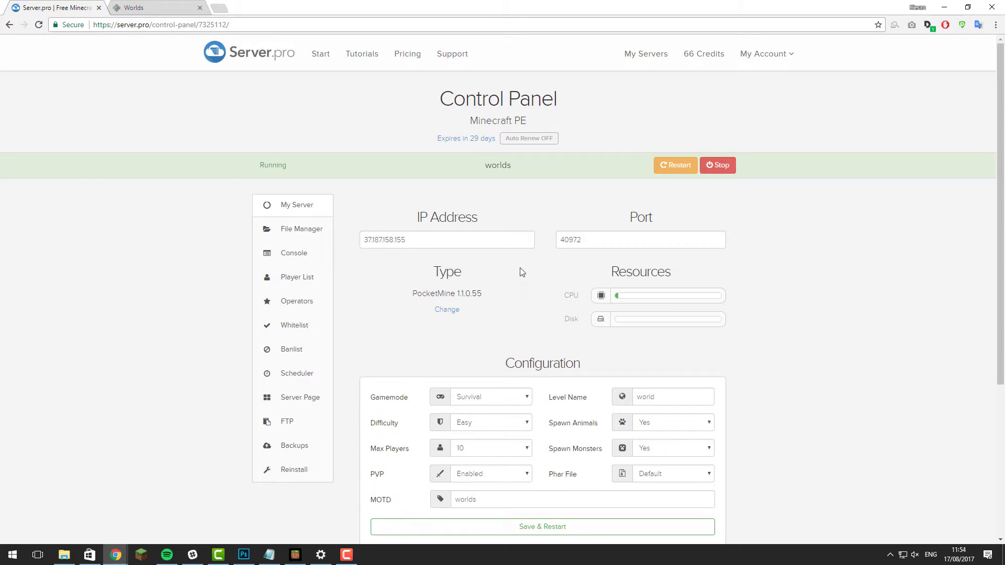
Download version 1.0.11 of the Worlds plugin from its Poggit page
{"action": "left_click", "coordinate": [154, 8]}
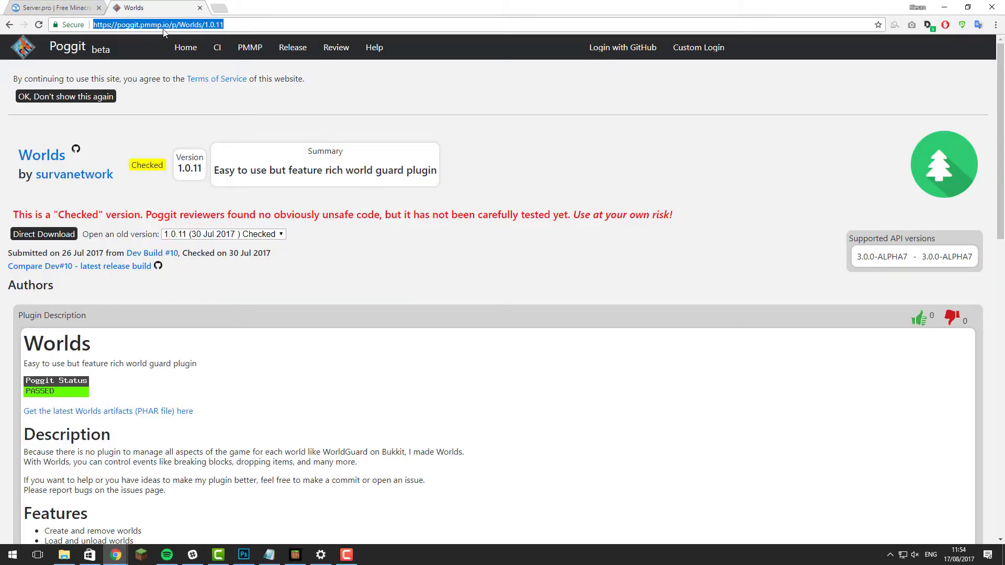
{"action": "left_click", "coordinate": [517, 278]}
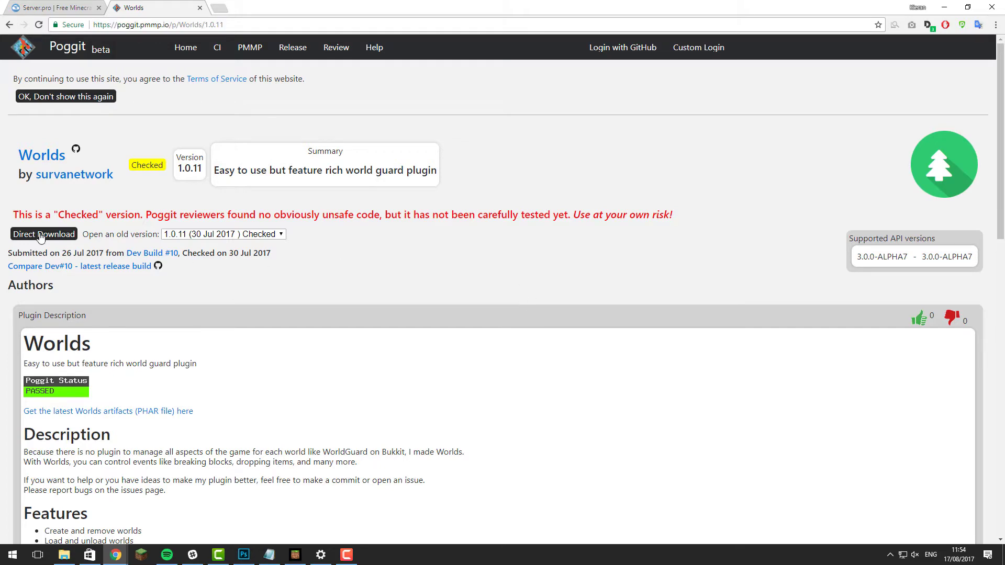
{"action": "left_click", "coordinate": [29, 236]}
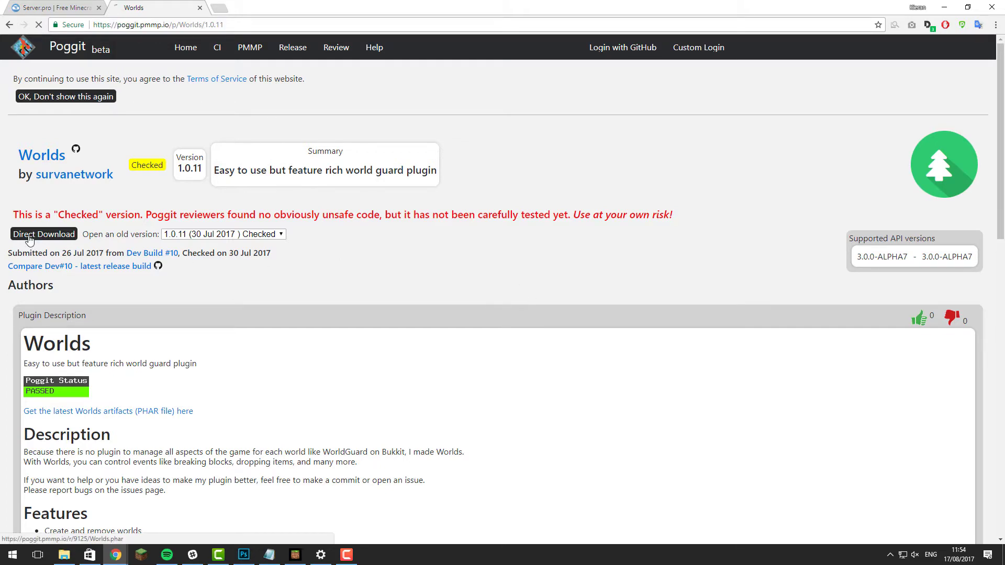
{"action": "left_click", "coordinate": [411, 269]}
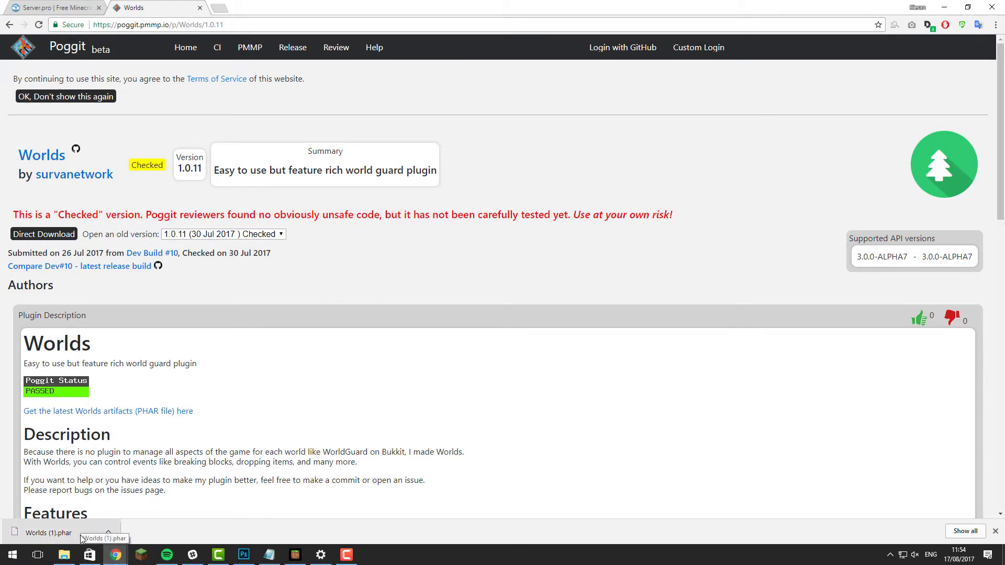
Upload Worlds (1).phar from the computer to the server's plugins folder and restart the server
{"action": "left_click", "coordinate": [79, 9]}
{"action": "left_click", "coordinate": [308, 230]}
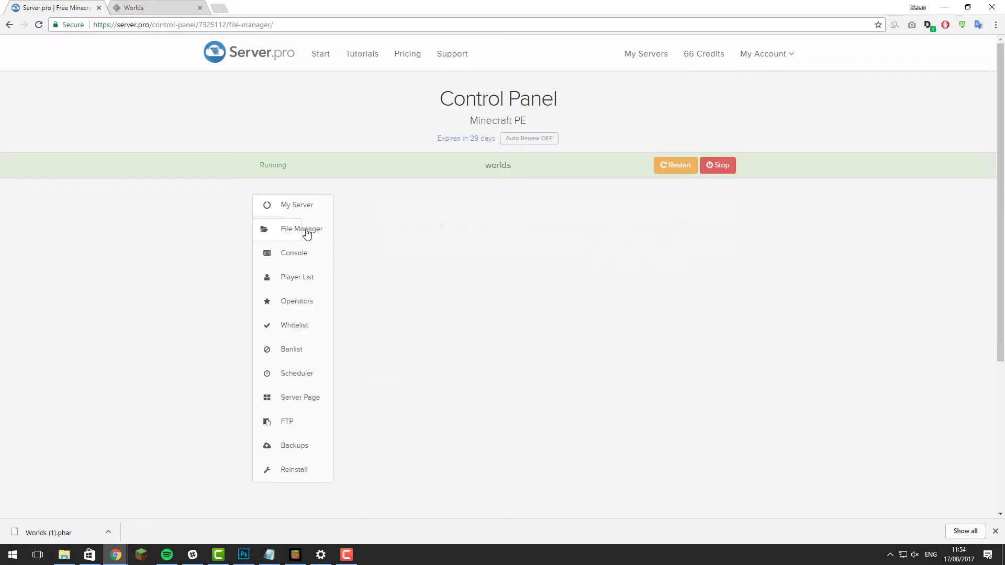
{"action": "left_click", "coordinate": [376, 288]}
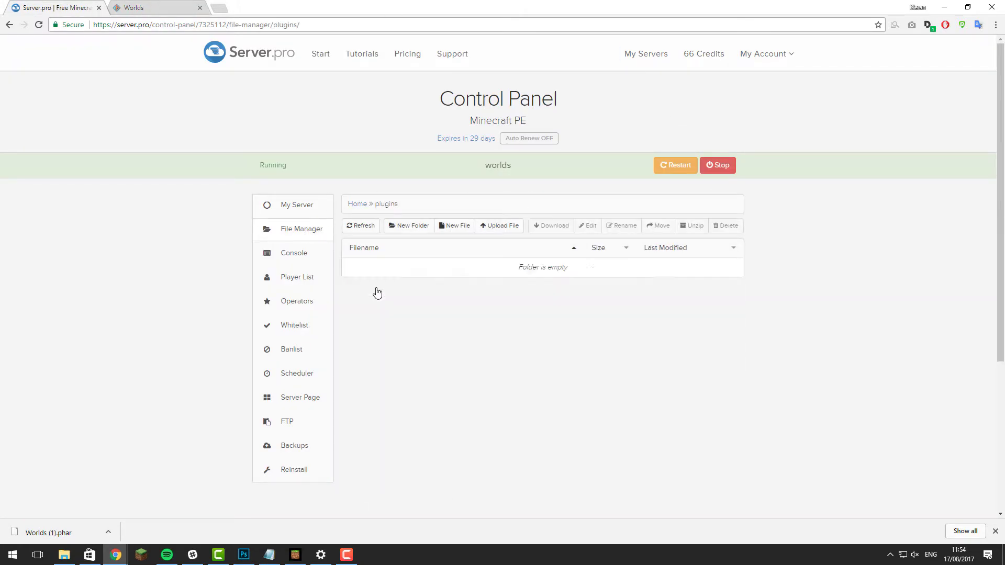
{"action": "left_click", "coordinate": [495, 229]}
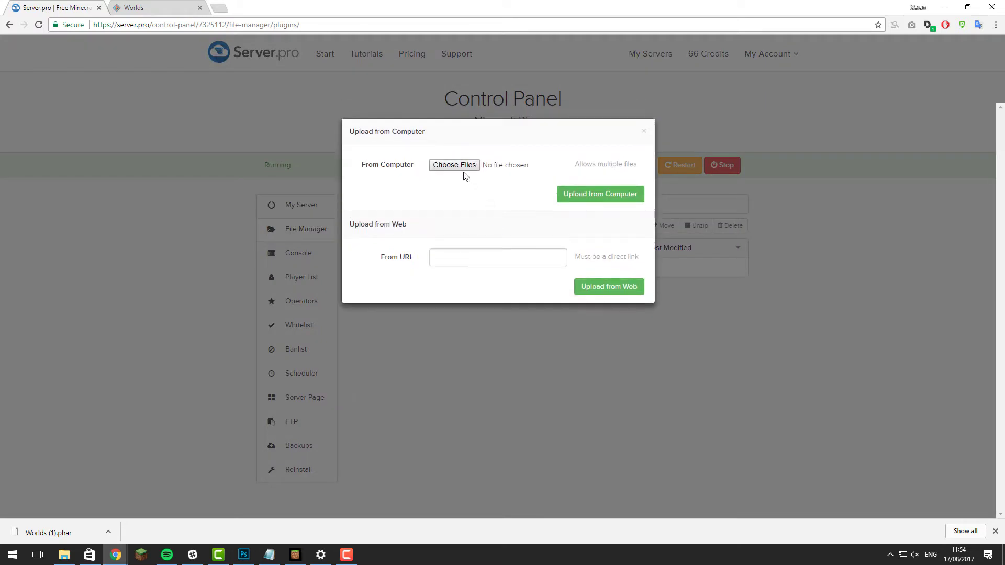
{"action": "left_click", "coordinate": [464, 171]}
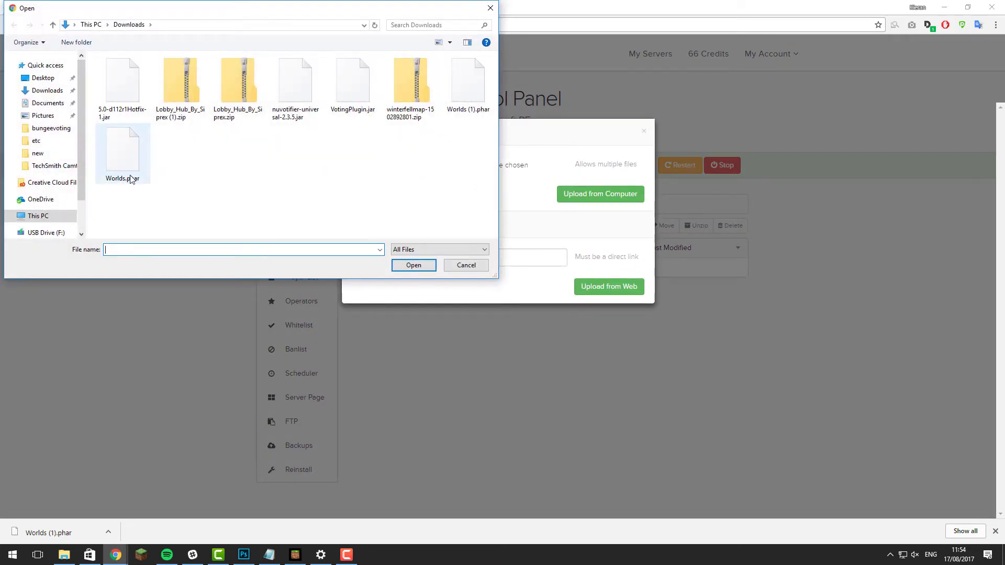
{"action": "left_click", "coordinate": [461, 112]}
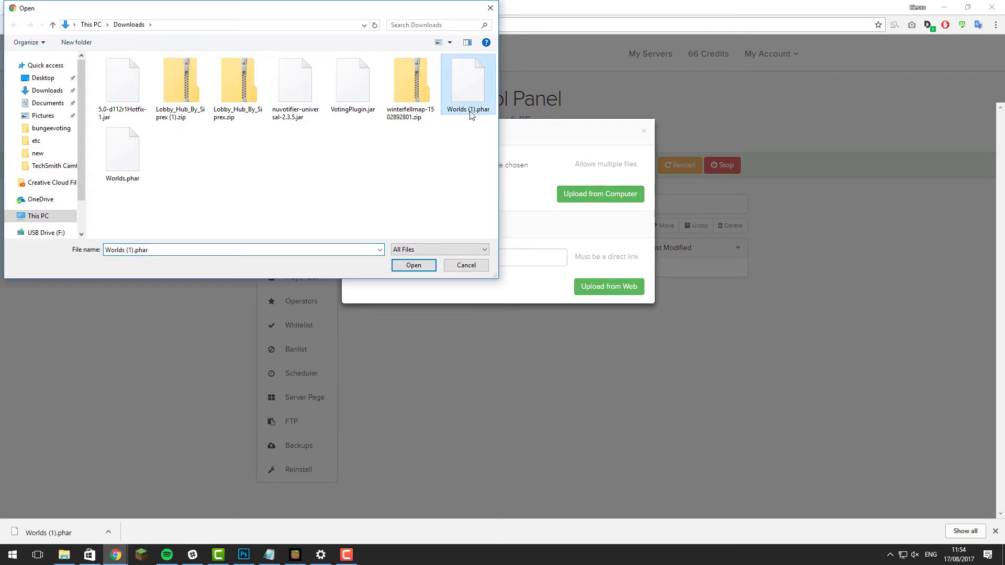
{"action": "left_click", "coordinate": [419, 265]}
{"action": "left_click", "coordinate": [587, 203]}
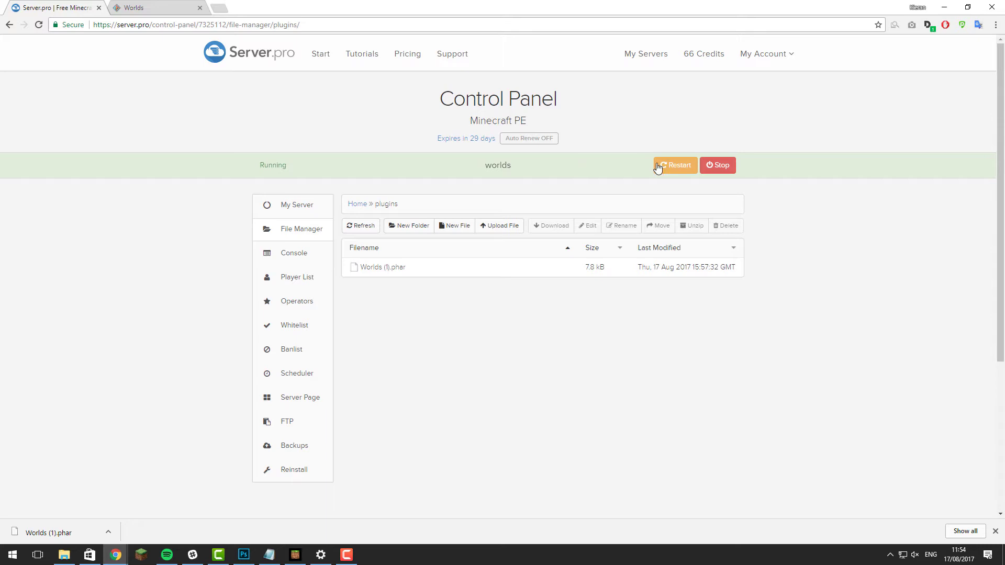
{"action": "left_click", "coordinate": [659, 166]}
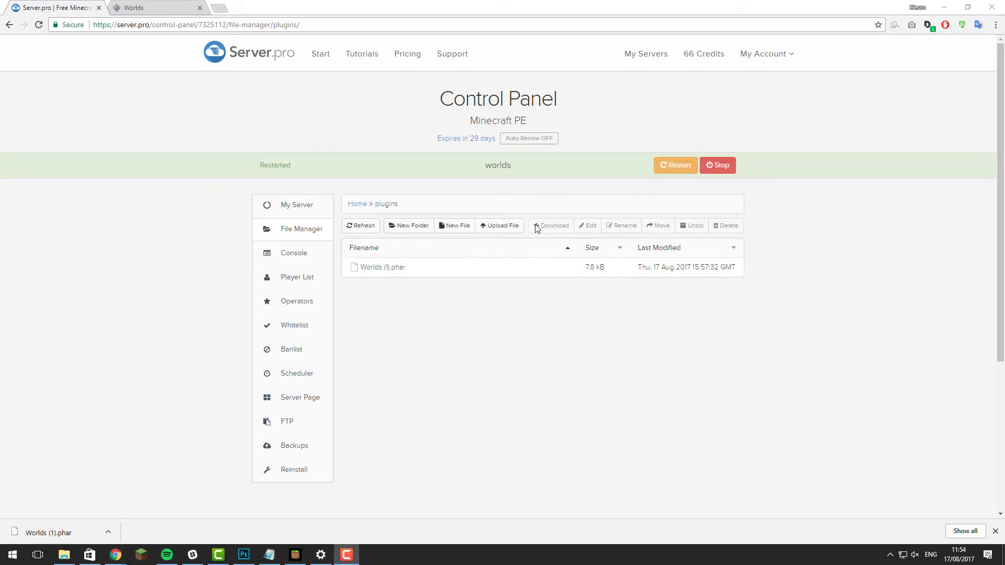
Switch to Minecraft: Windows 10 Edition and join the restarted server
{"action": "left_click", "coordinate": [296, 555]}
{"action": "left_click", "coordinate": [527, 293]}
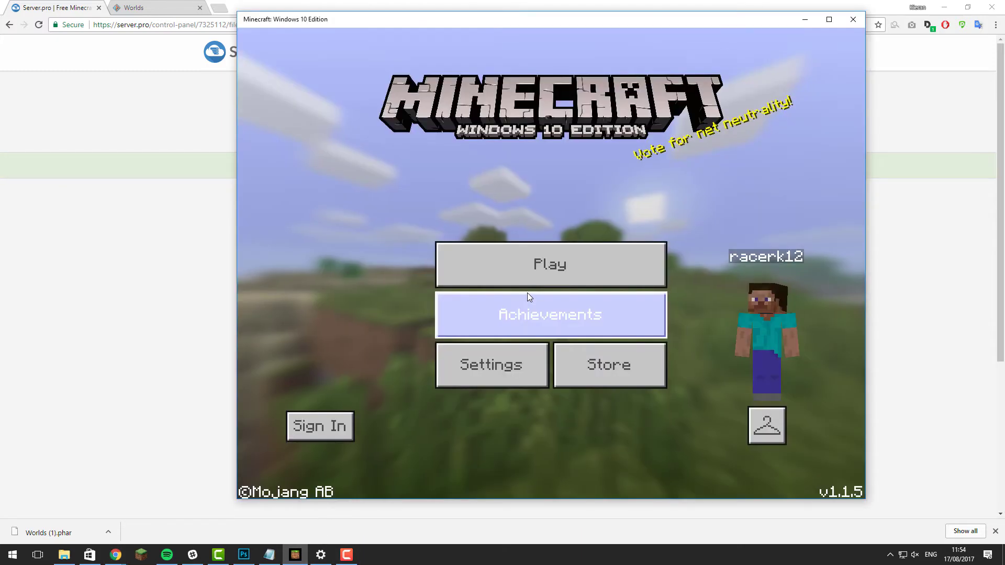
{"action": "left_click", "coordinate": [529, 264]}
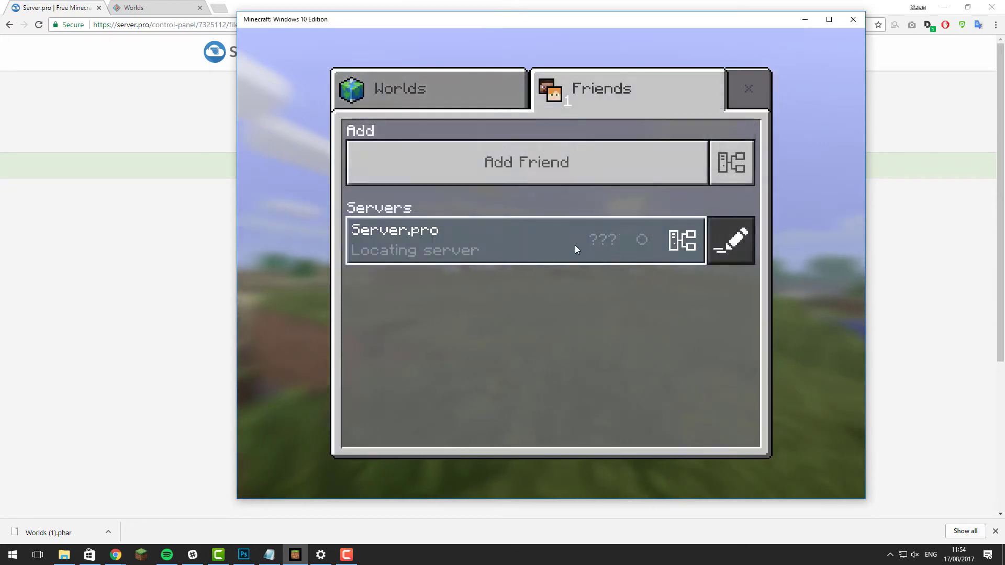
{"action": "left_click", "coordinate": [574, 245]}
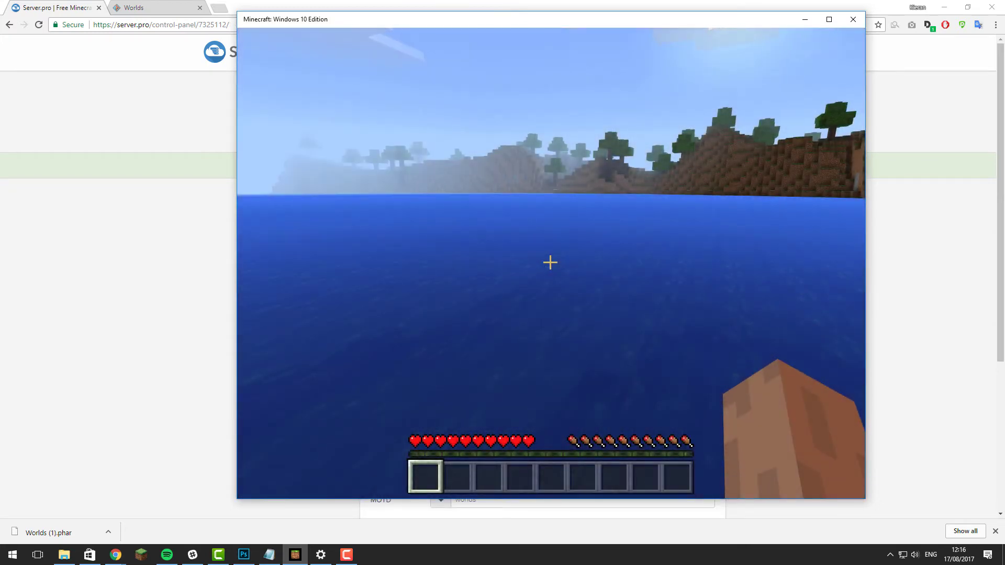
Show the usage of the /worlds command and create a world named adventure with the normal type
{"action": "type", "text": "t/worlds"}
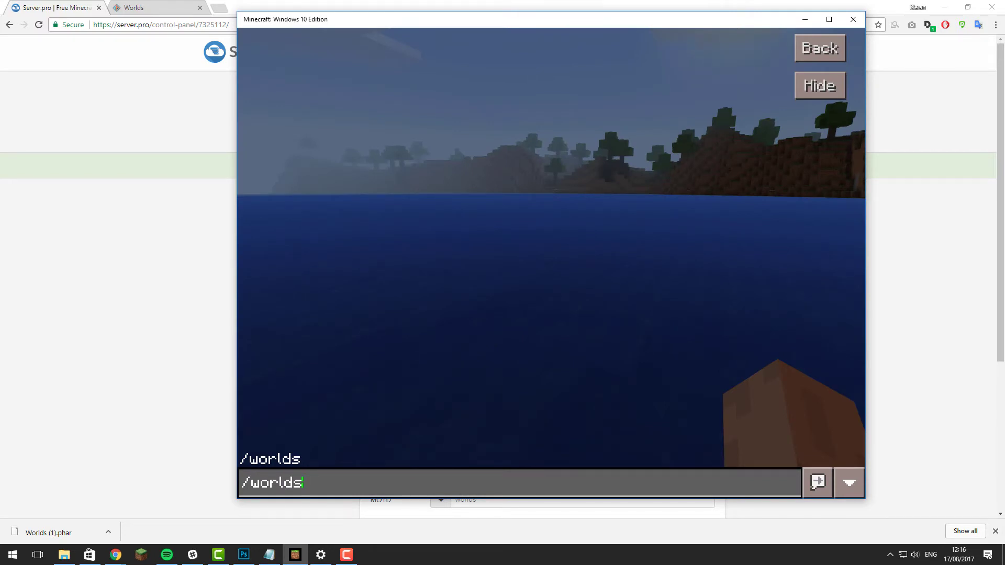
{"action": "key", "text": "Return"}
{"action": "key", "text": "t"}
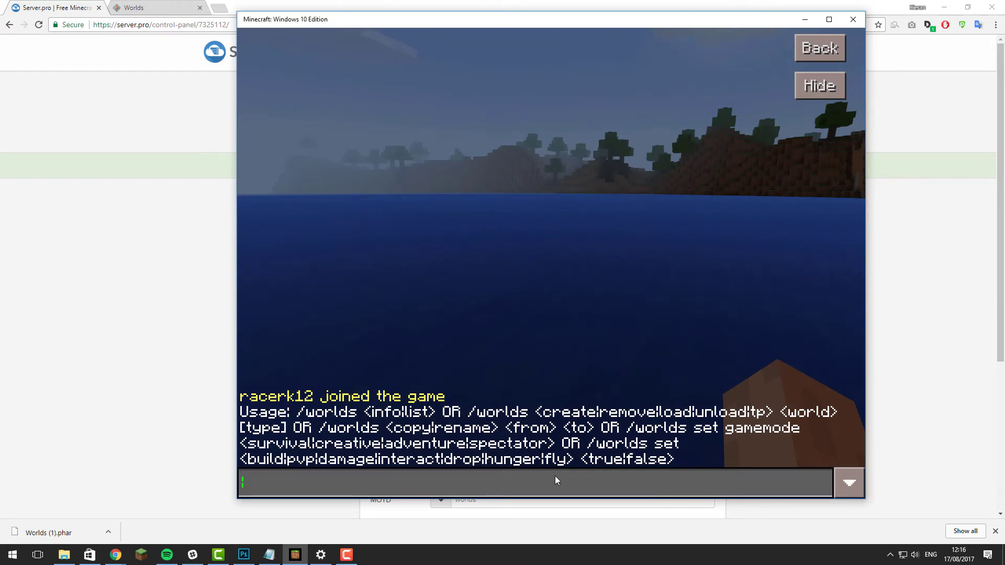
{"action": "type", "text": "/worlds create "}
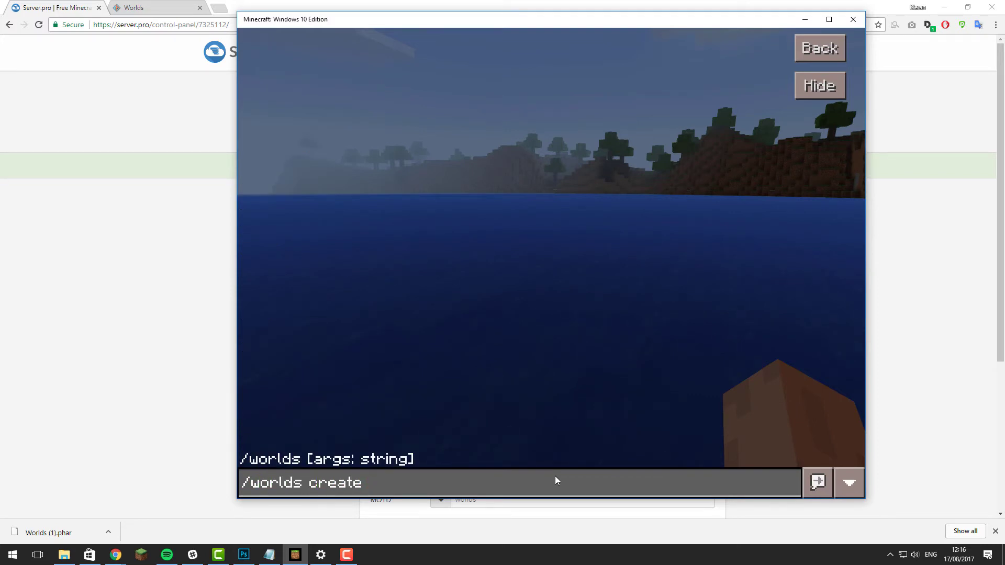
{"action": "type", "text": "adventure normal"}
{"action": "key", "text": "Return"}
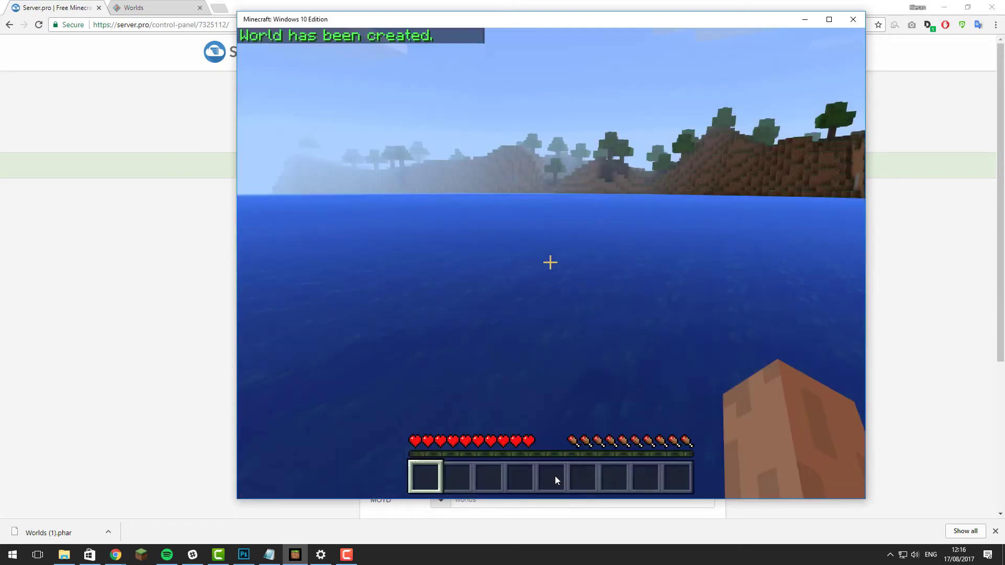
Teleport to the adventure world with /worlds tp and walk forward across its terrain
{"action": "key", "text": "t"}
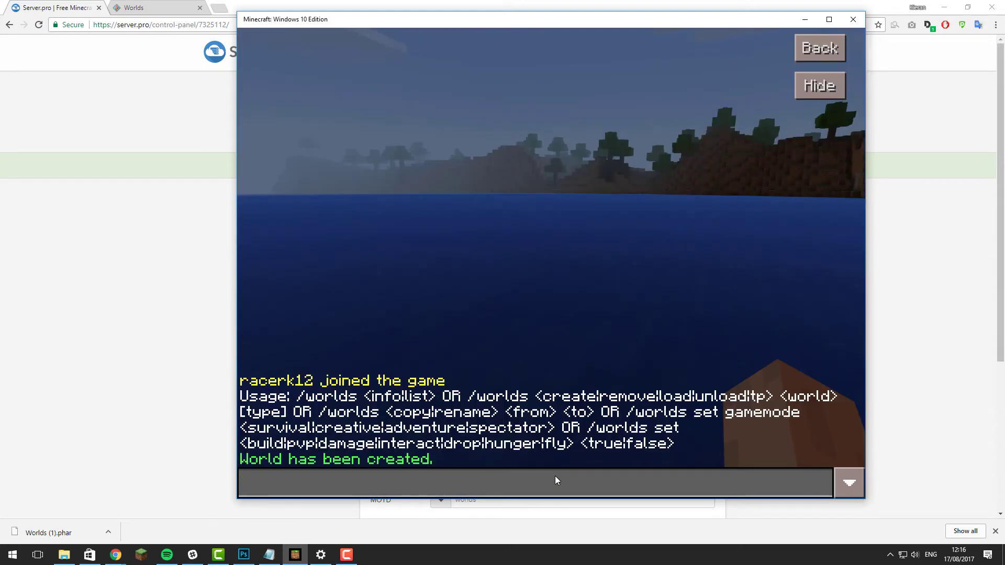
{"action": "type", "text": "/worlds"}
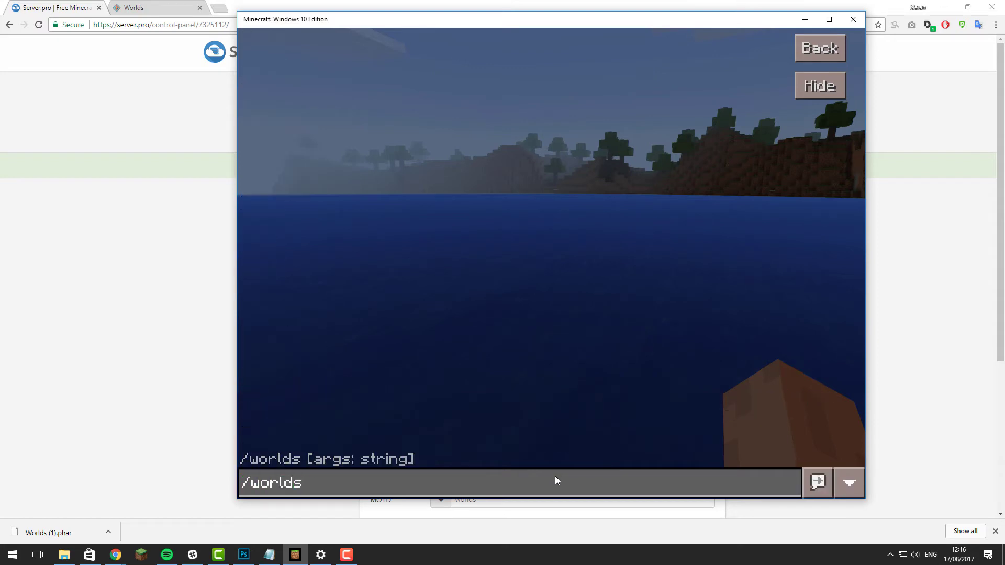
{"action": "type", "text": " tp advernture"}
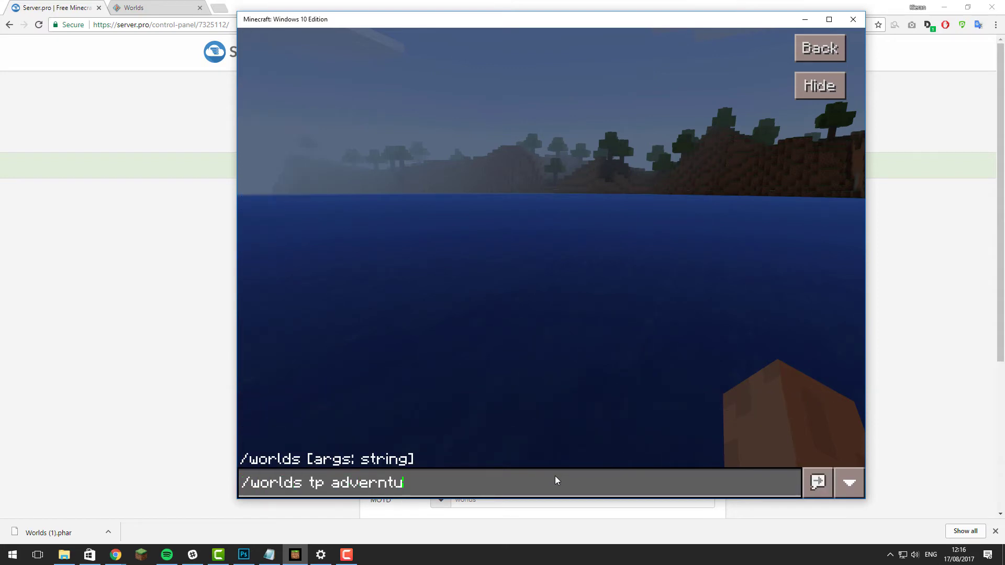
{"action": "key", "text": "BackSpace"}
{"action": "key", "text": "BackSpace"}
{"action": "key", "text": "BackSpace"}
{"action": "key", "text": "BackSpace"}
{"action": "key", "text": "BackSpace"}
{"action": "key", "text": "BackSpace"}
{"action": "type", "text": "nture"}
{"action": "key", "text": "Return"}
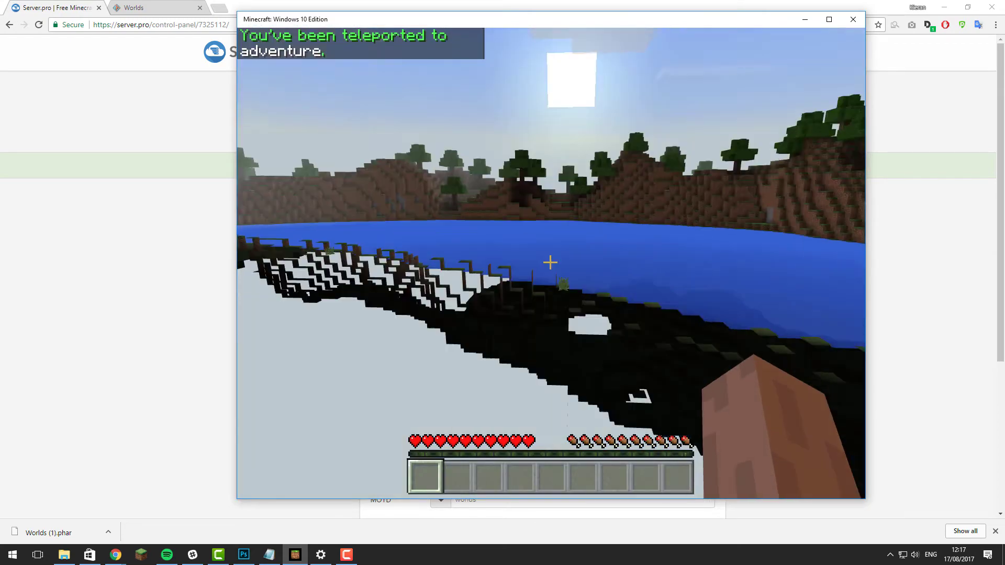
{"action": "key", "text": "w"}
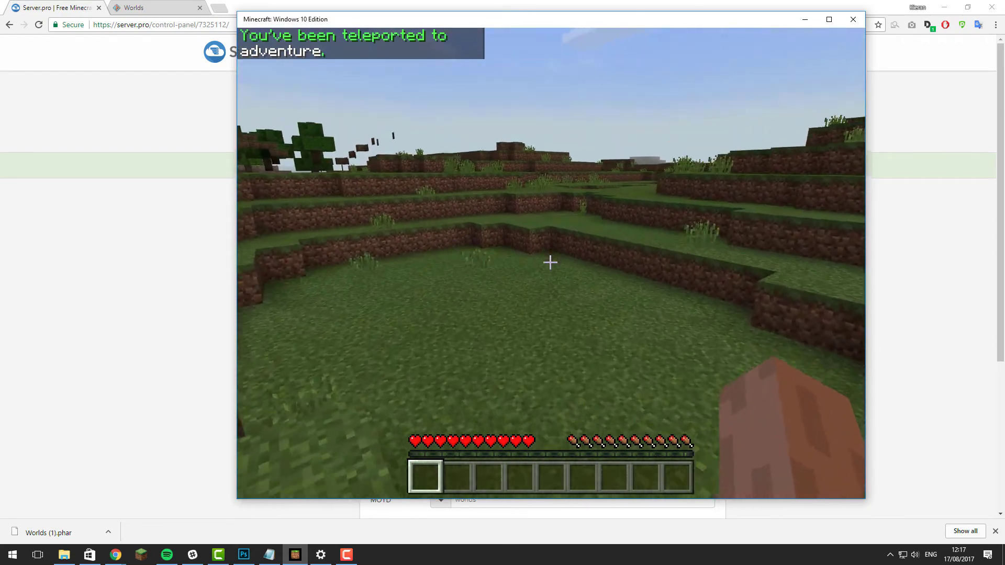
{"action": "key", "text": "w"}
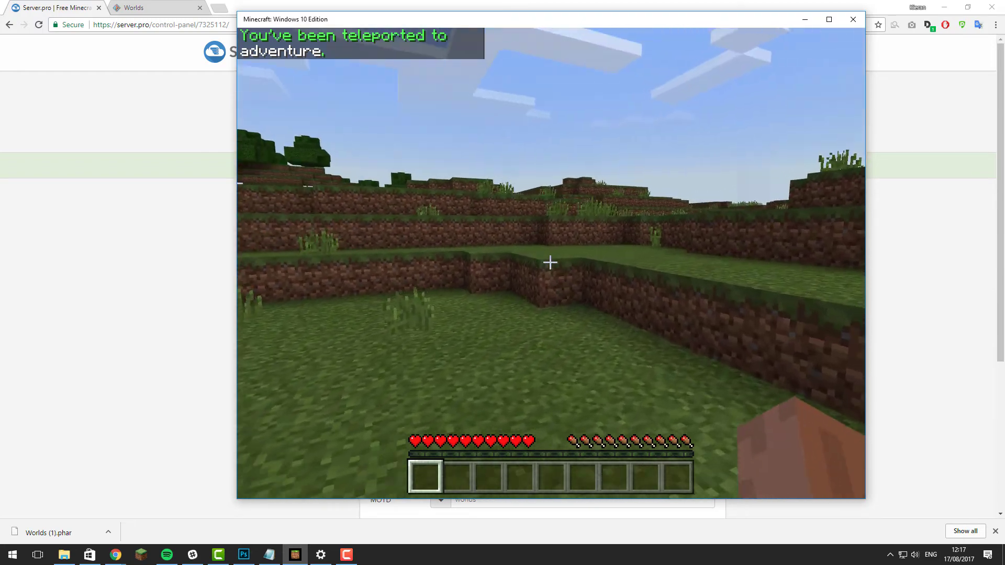
{"action": "key", "text": "w"}
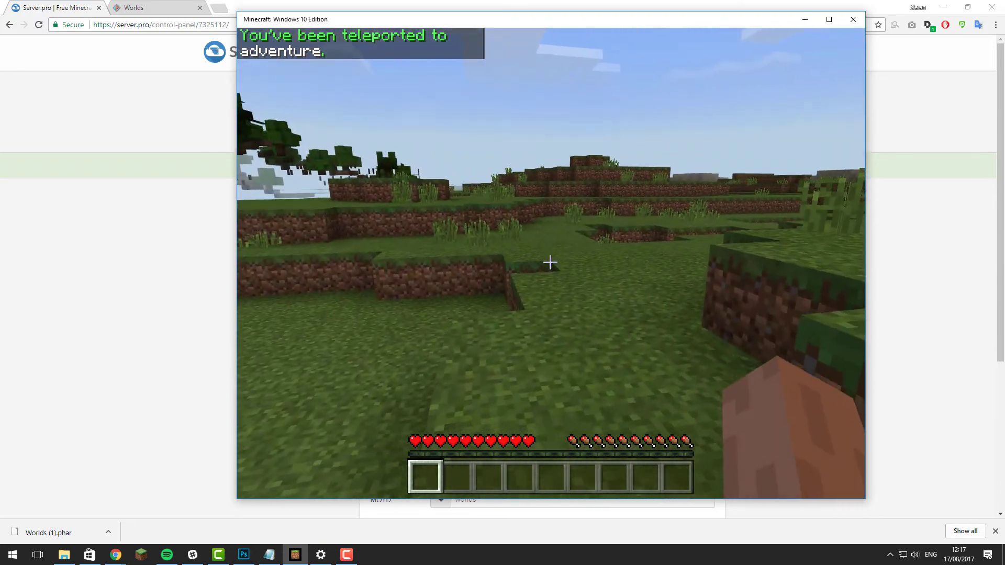
Disable building in the adventure world with the command /worlds set build false
{"action": "key", "text": "t"}
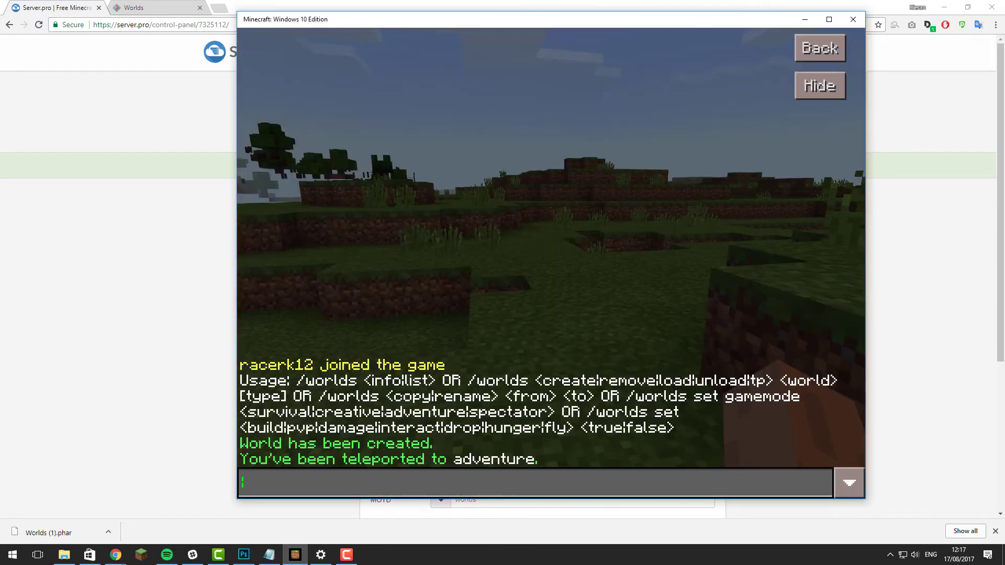
{"action": "type", "text": "/wor"}
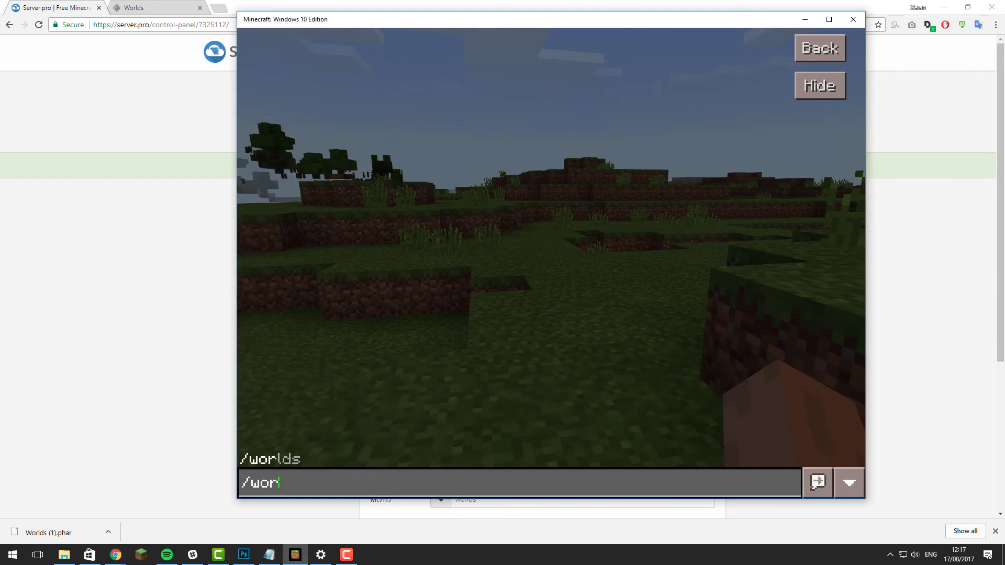
{"action": "type", "text": "lds set build false"}
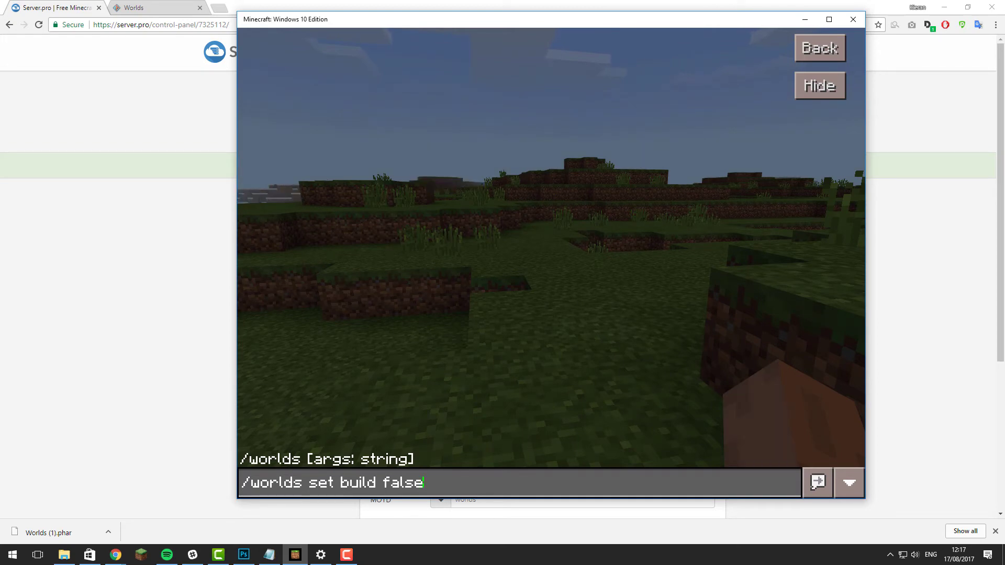
{"action": "key", "text": "Return"}
Walk across the adventure world and try to break a block to test the build restriction
{"action": "key", "text": "w"}
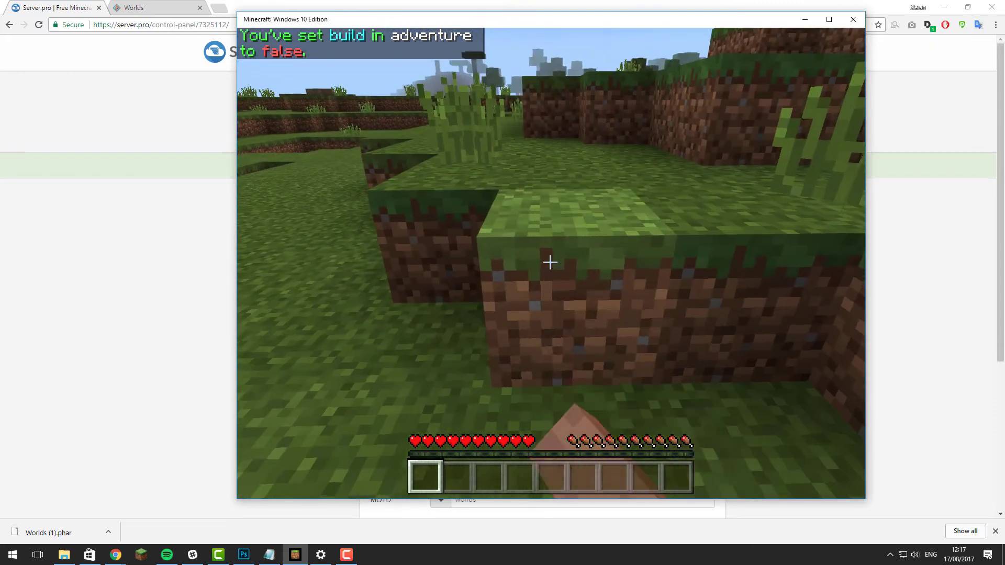
{"action": "left_click", "coordinate": [550, 262]}
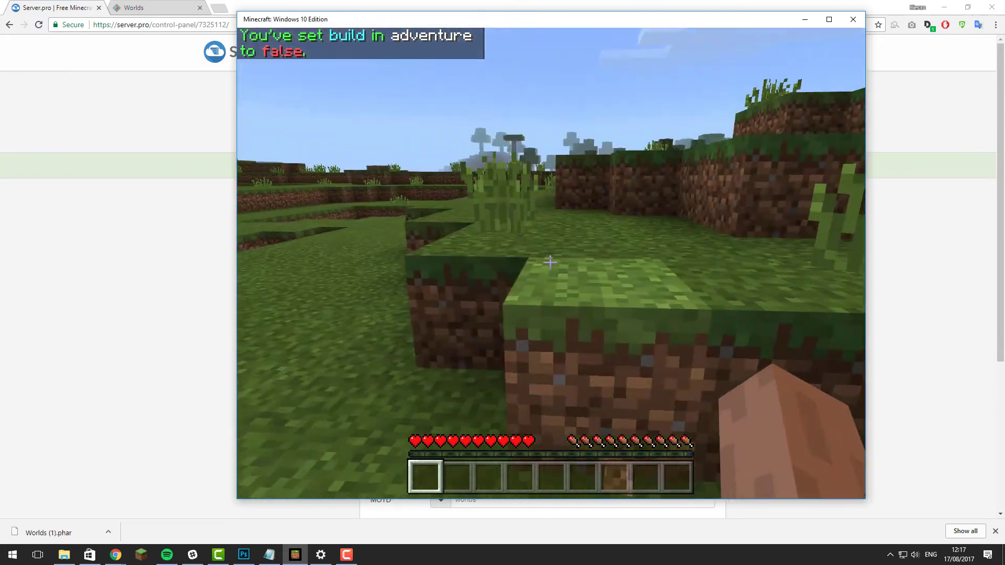
{"action": "key", "text": "w"}
{"action": "key", "text": "w"}
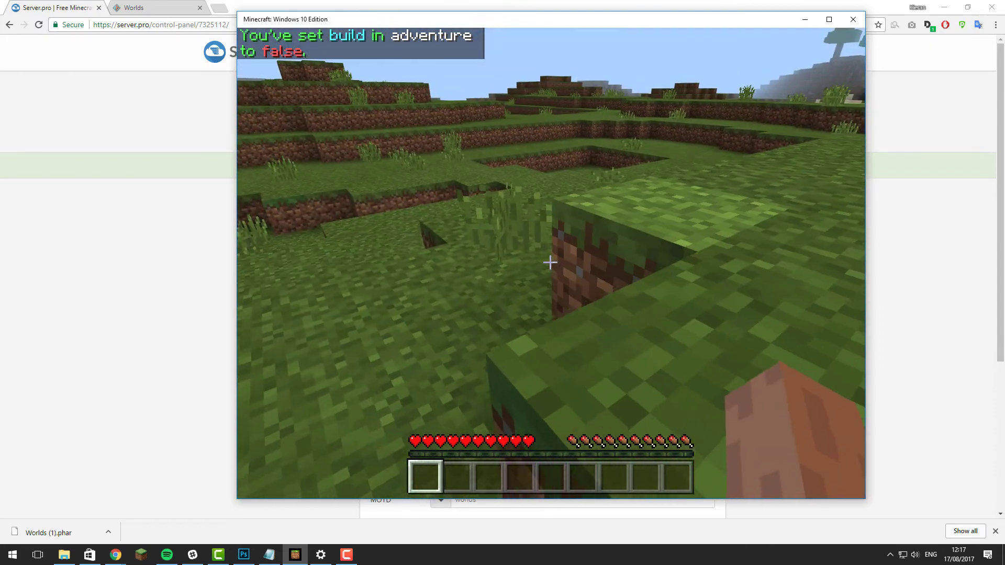
Set the adventure world's gamemode to creative with the command /worlds set gamemode creative
{"action": "key", "text": "t"}
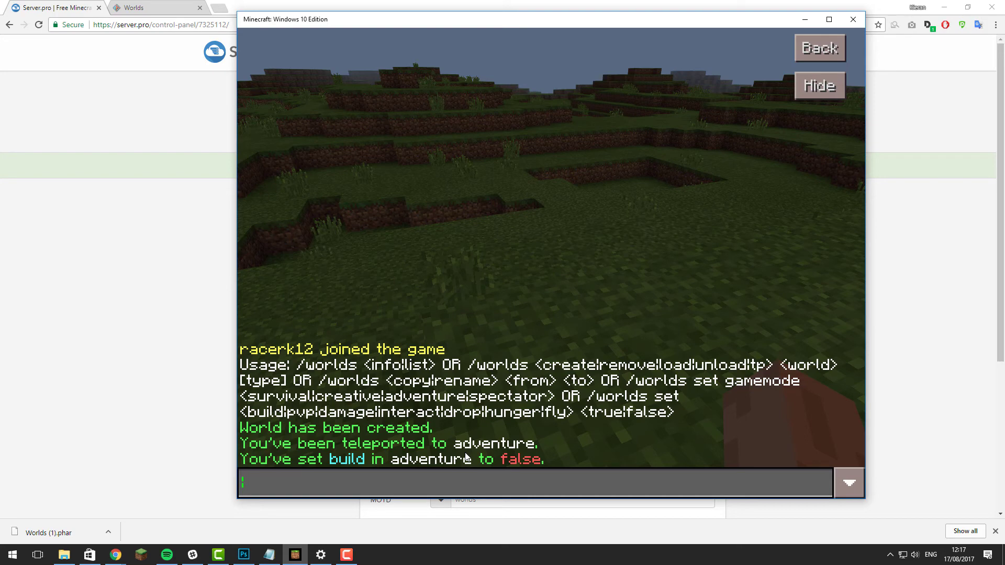
{"action": "type", "text": "/worlds set g"}
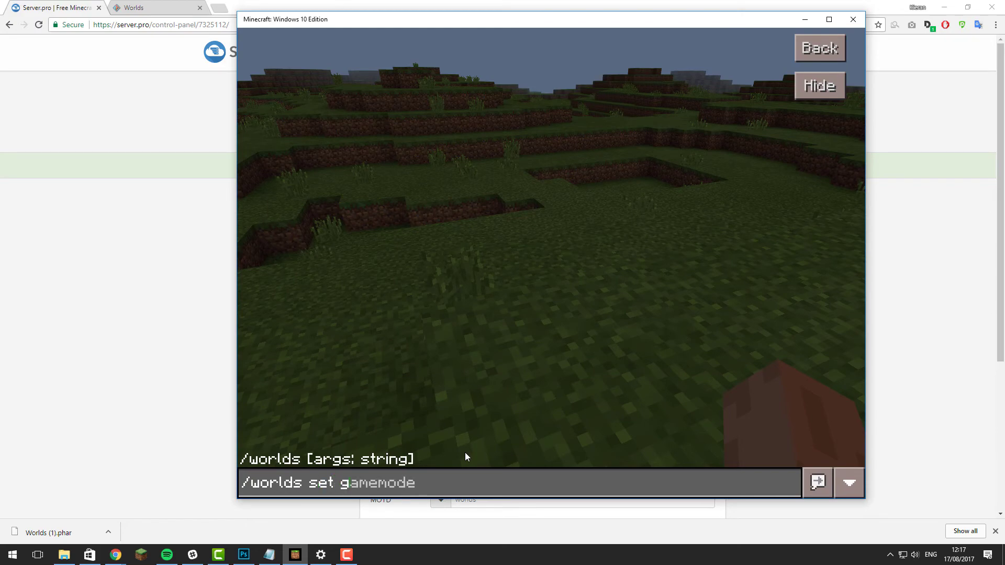
{"action": "key", "text": "Tab"}
{"action": "type", "text": "creative"}
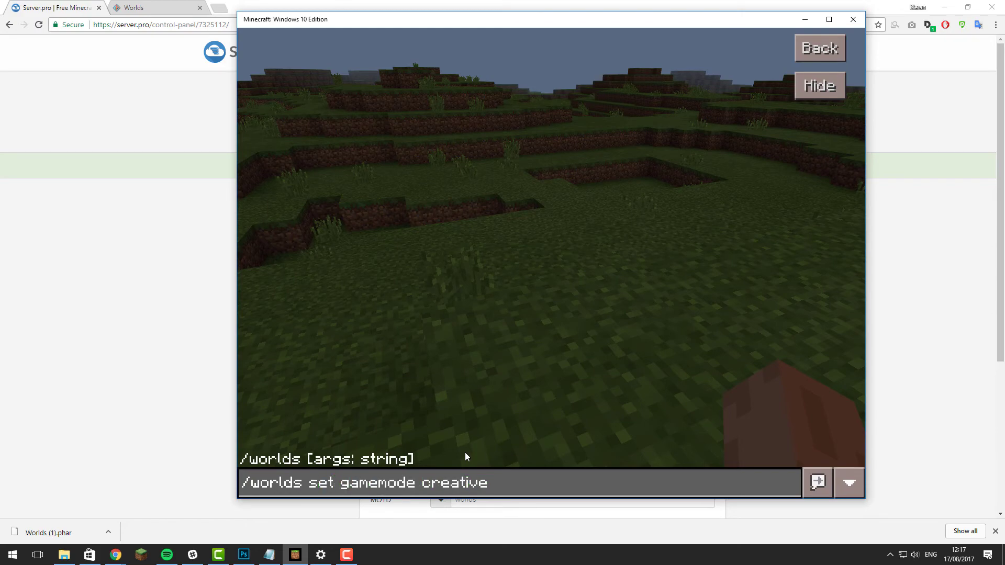
{"action": "key", "text": "Return"}
Walk and jump across the adventure world's grassy terrain to check the gamemode change
{"action": "key", "text": "w"}
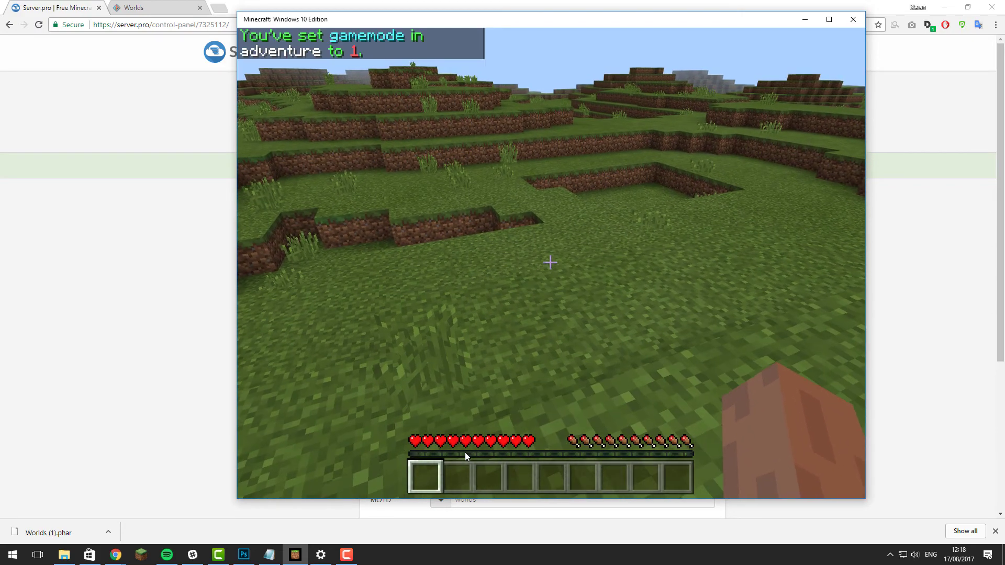
{"action": "key", "text": "w"}
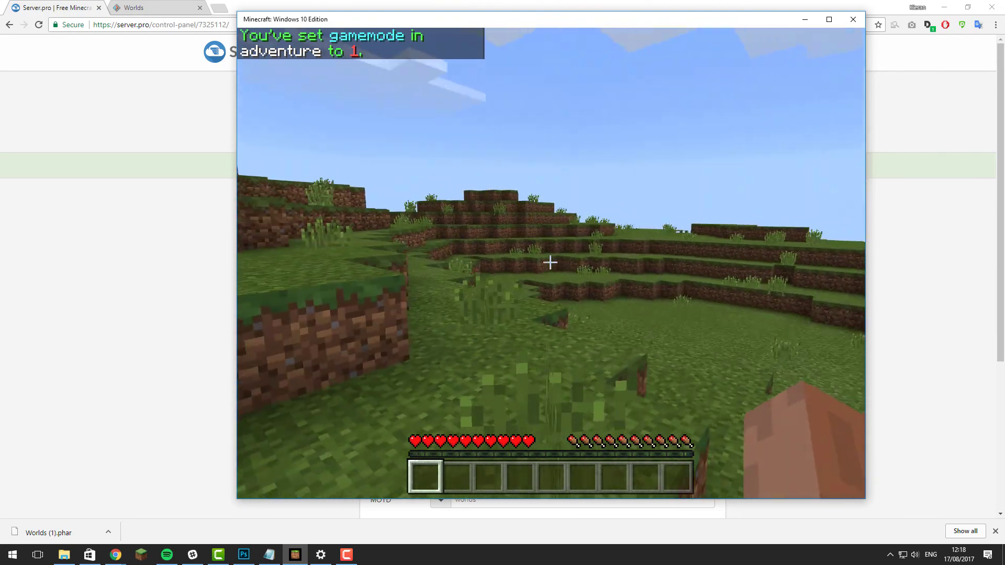
{"action": "key", "text": "w"}
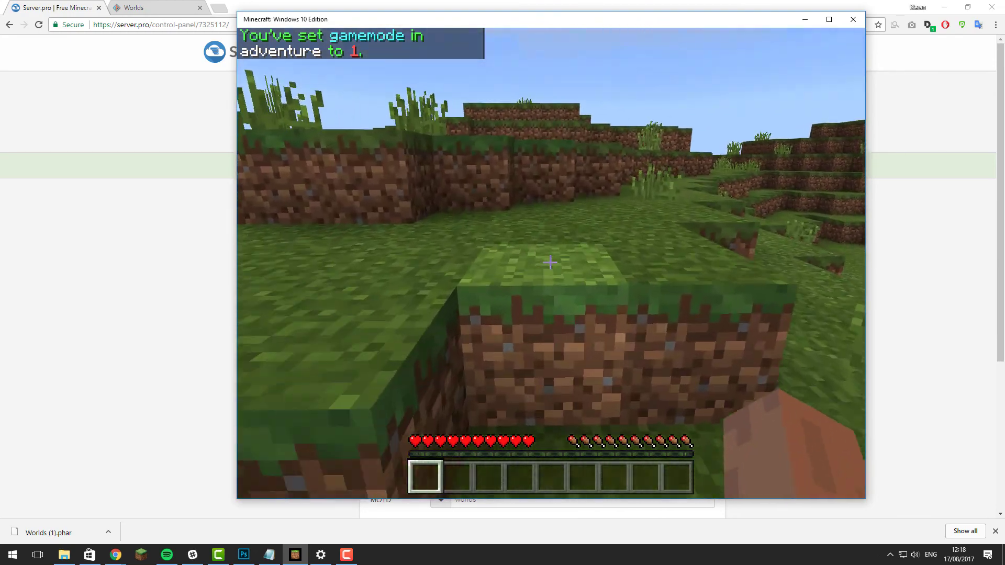
{"action": "key", "text": "space"}
{"action": "key", "text": "w"}
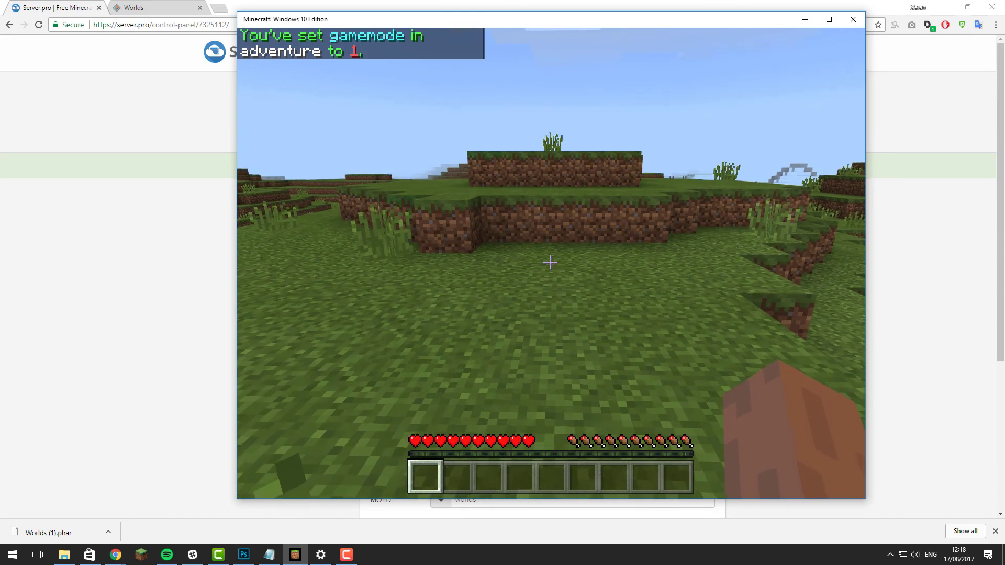
Teleport to the world named world with the command /worlds tp world
{"action": "key", "text": "slash"}
{"action": "type", "text": "wor"}
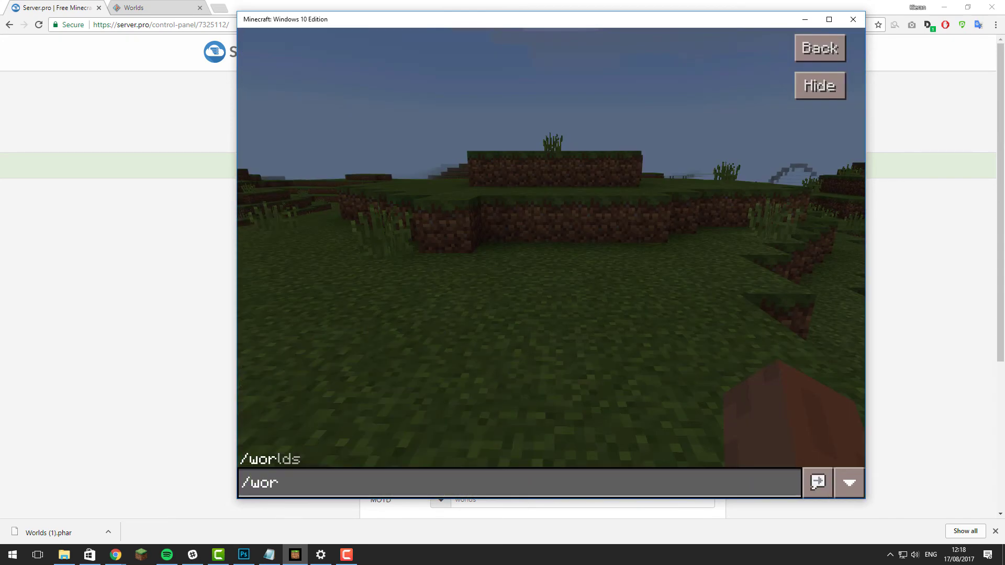
{"action": "type", "text": "lds tp world"}
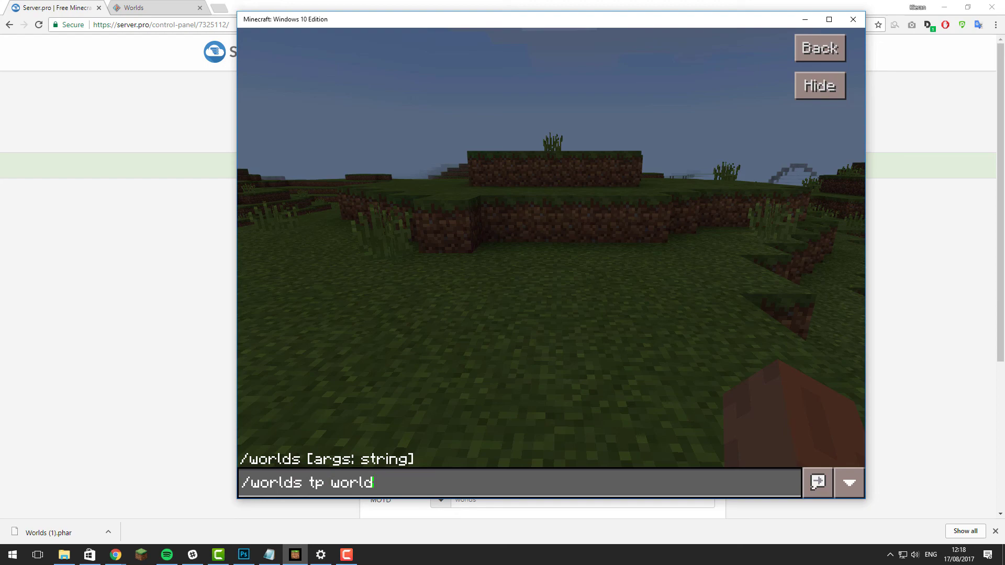
{"action": "key", "text": "Return"}
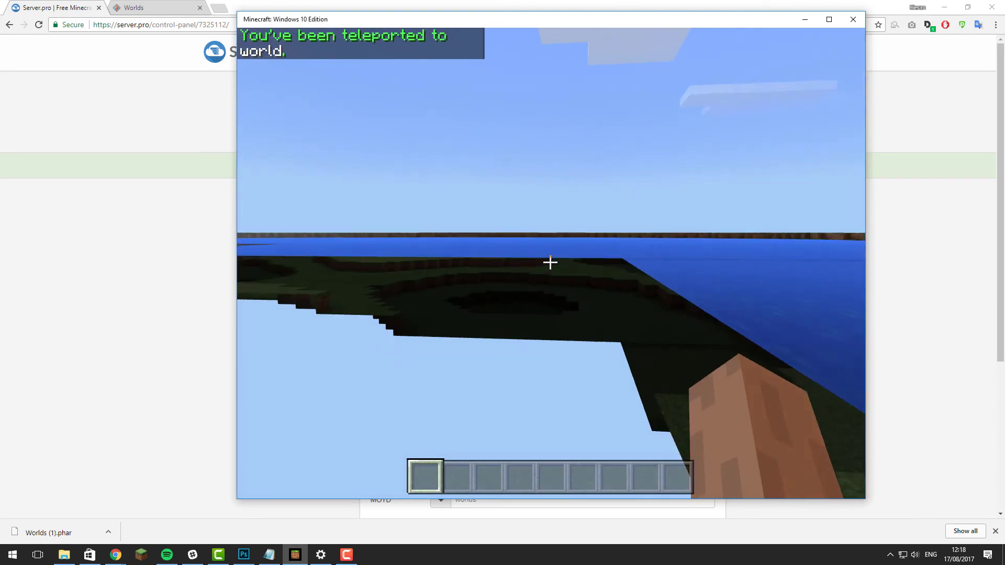
Cross the water in the world named world and jump up at the dirt hillside on the shore
{"action": "key", "text": "w"}
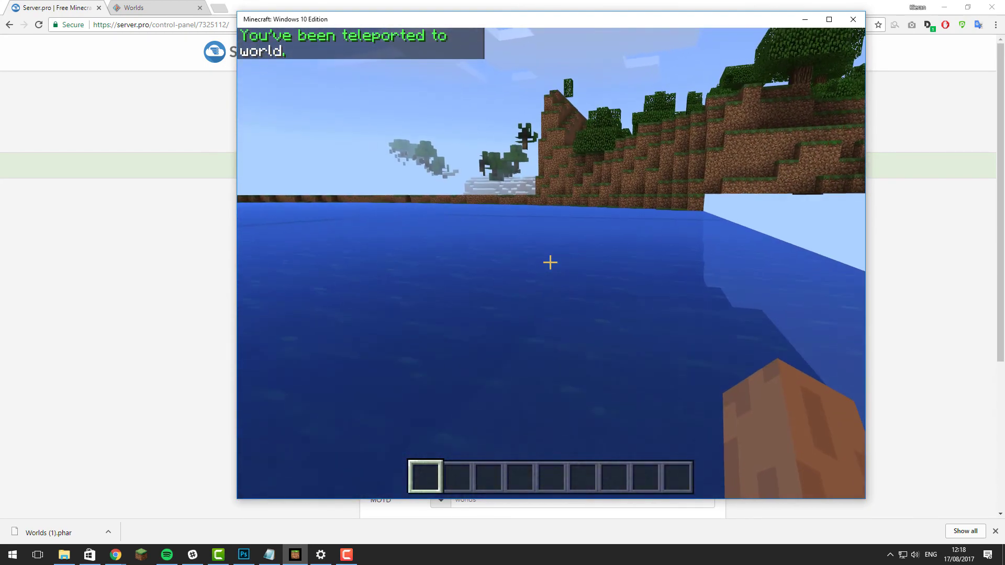
{"action": "key", "text": "w"}
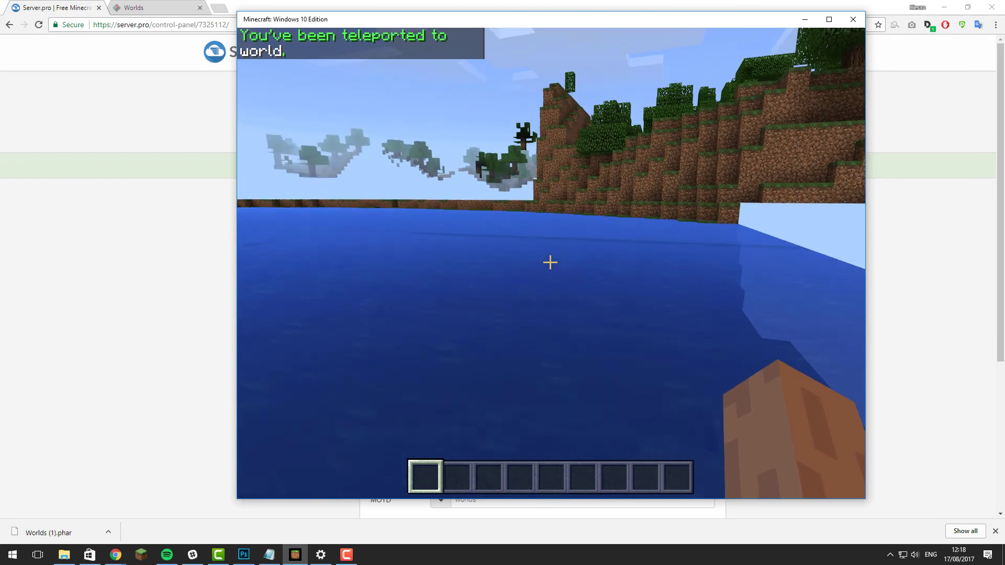
{"action": "key", "text": "w"}
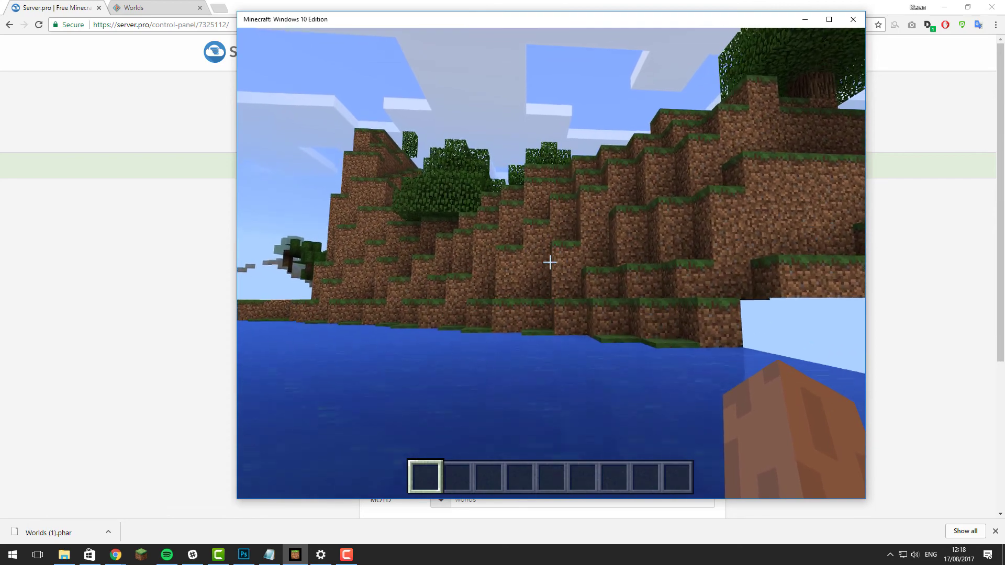
{"action": "key", "text": "w"}
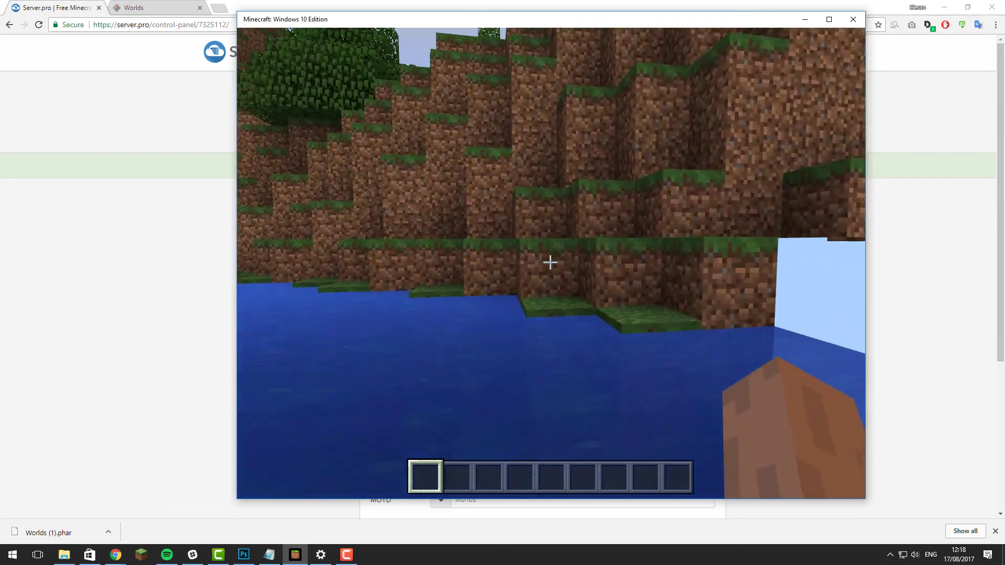
{"action": "key", "text": "w"}
{"action": "key", "text": "space"}
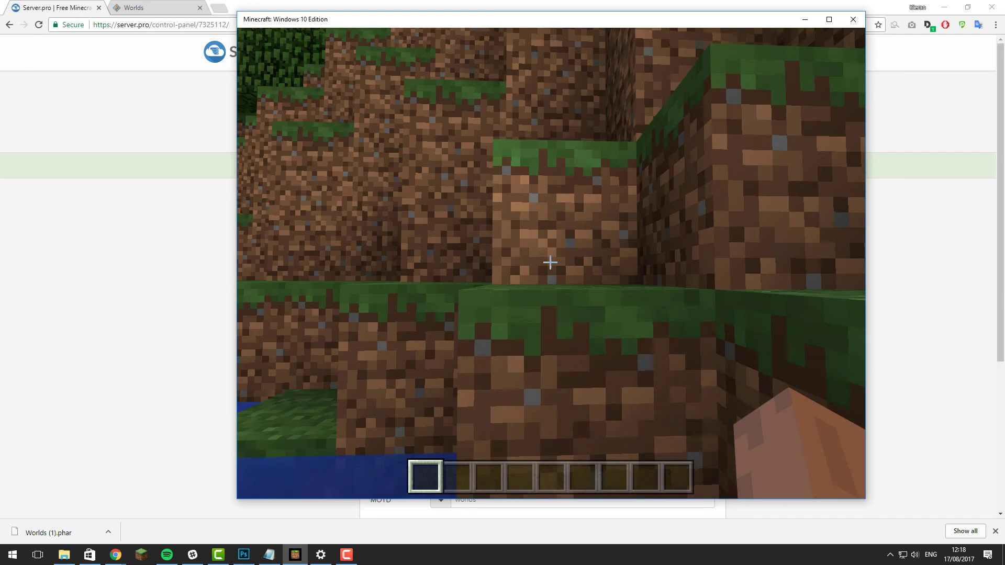